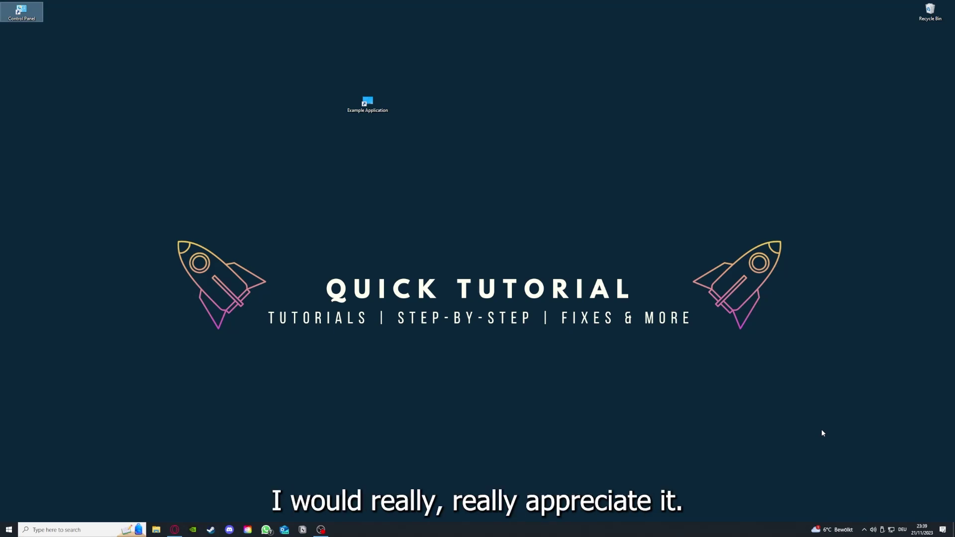
Launch the Example Application shortcut from the desktop, then close the Desktop folder window
click(677, 356)
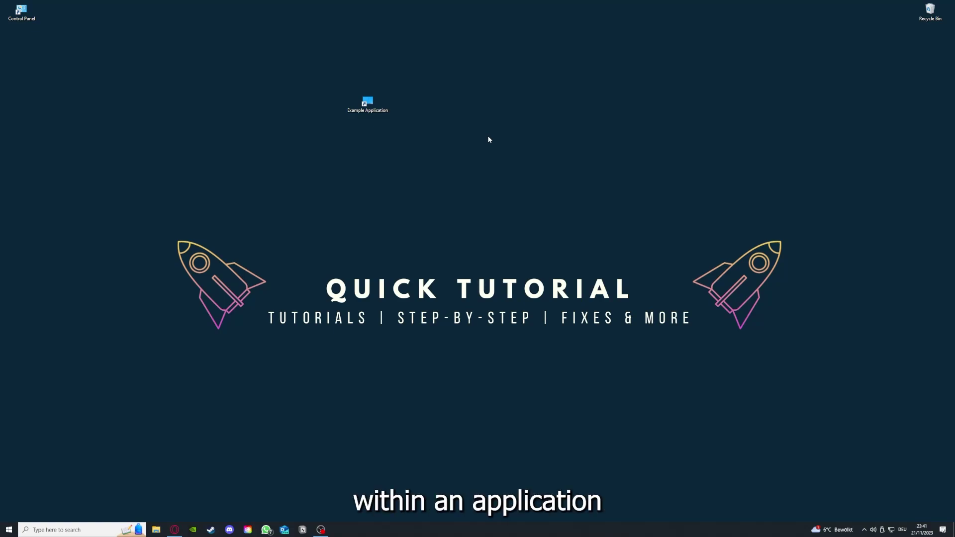
drag(125, 186, 807, 397)
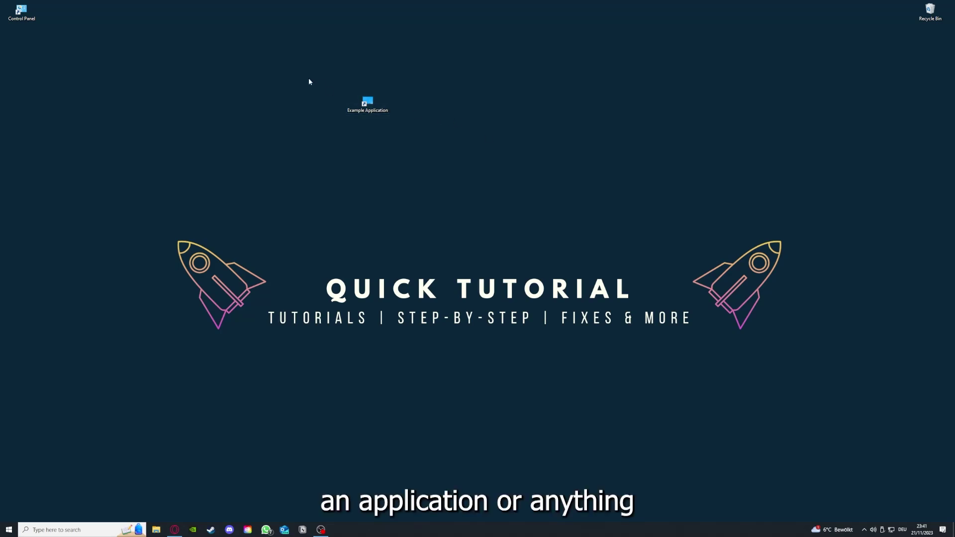
drag(125, 186, 806, 403)
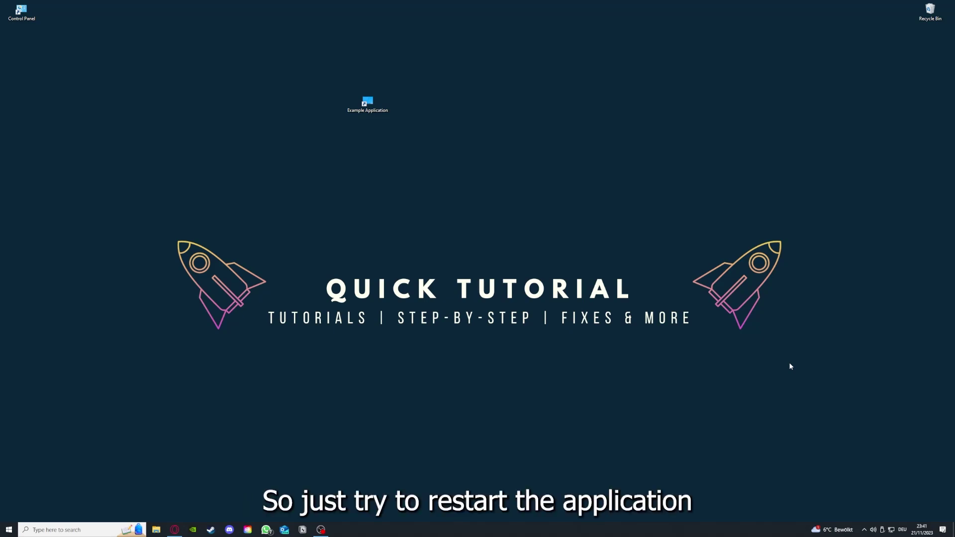
double_click(368, 108)
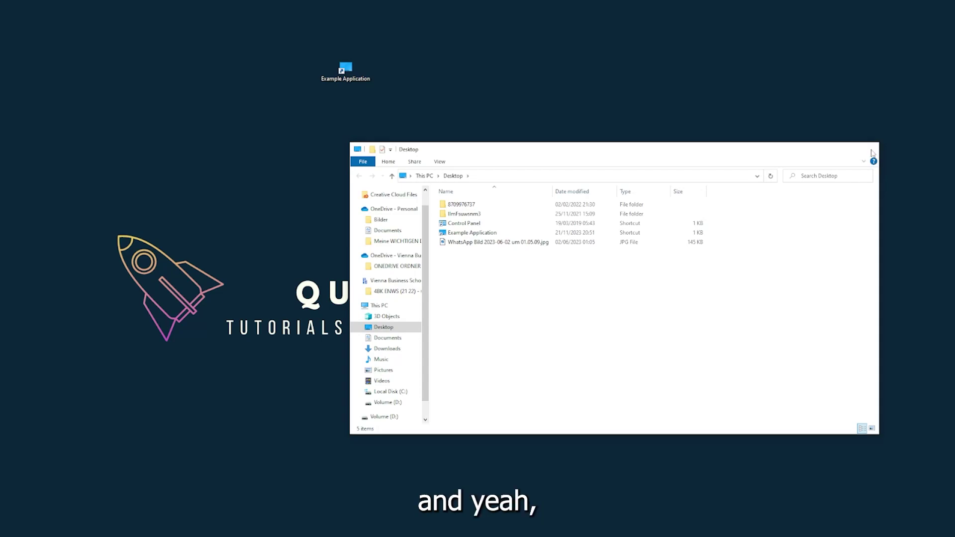
click(869, 150)
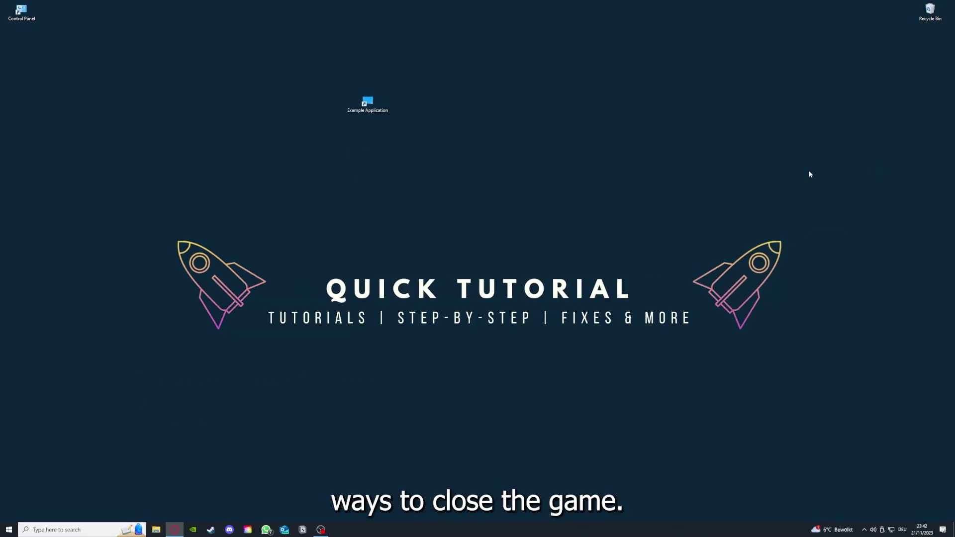
Start Task Manager from the taskbar and select the Opera GX Internet Browser app
right_click(358, 530)
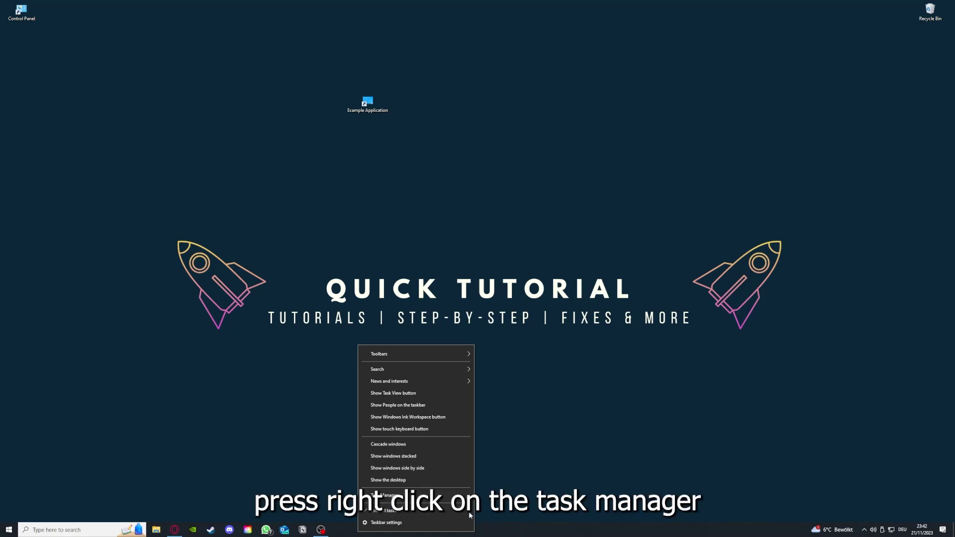
click(427, 501)
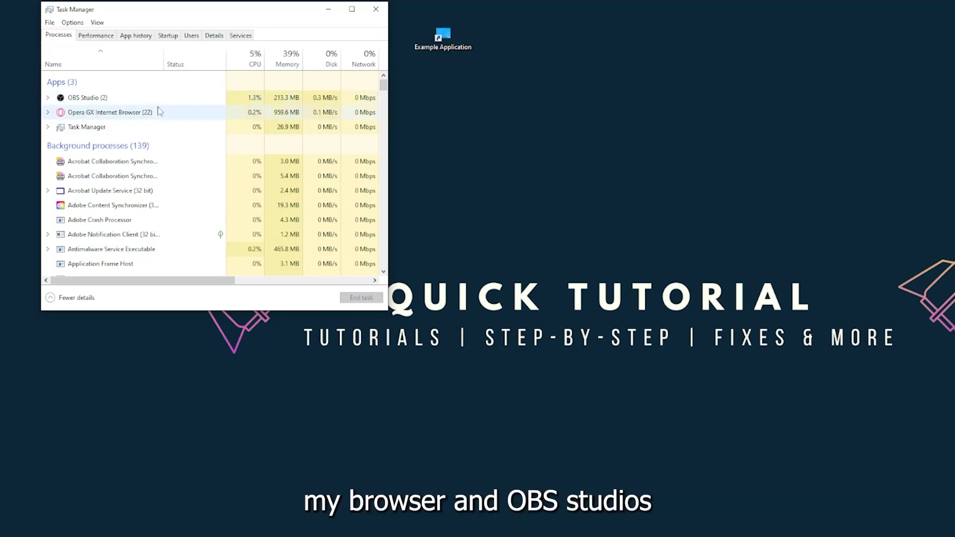
click(179, 130)
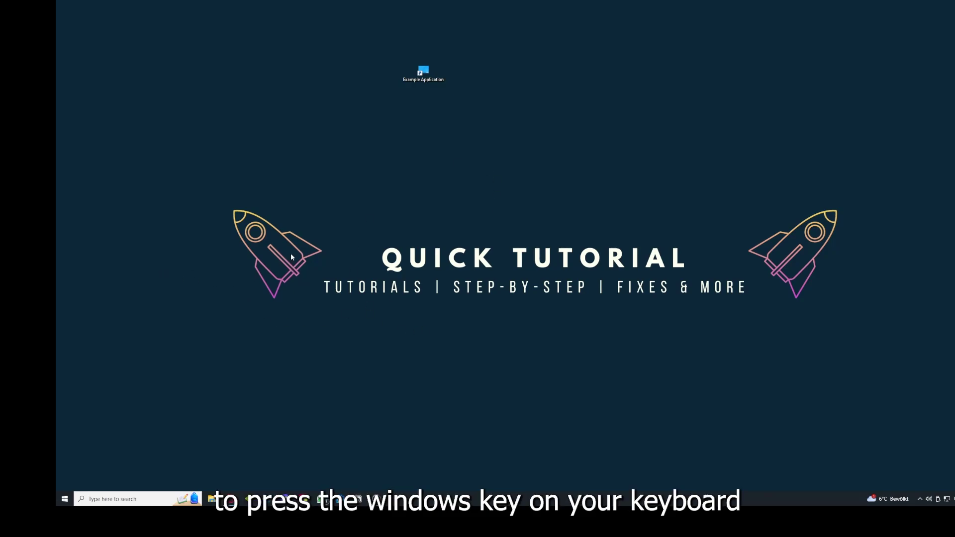
Bring up the Start menu power choices, then dismiss them without restarting
key(super)
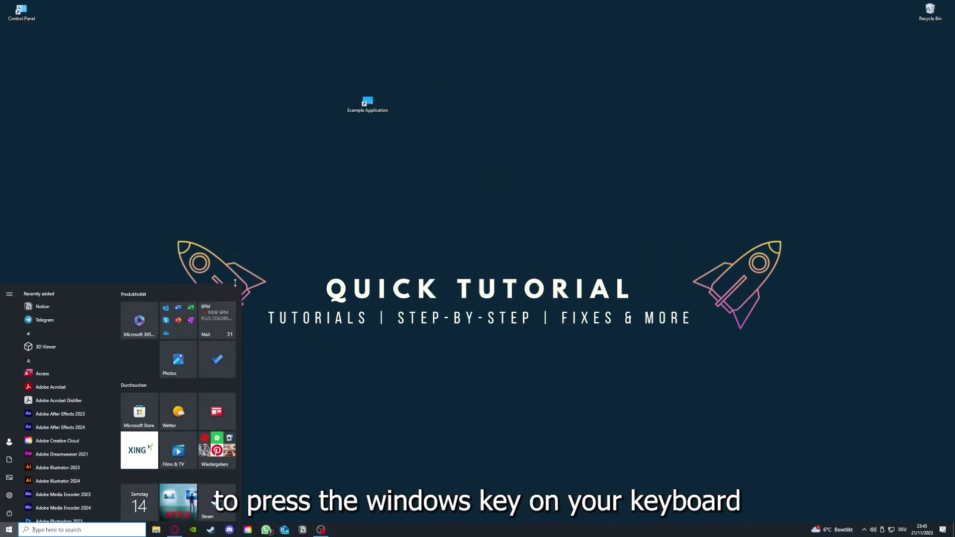
key(super)
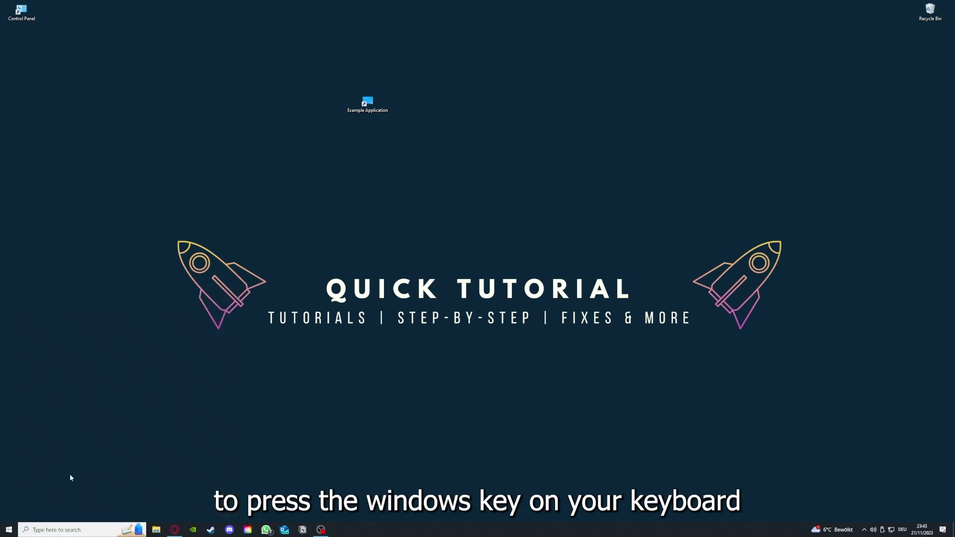
click(10, 526)
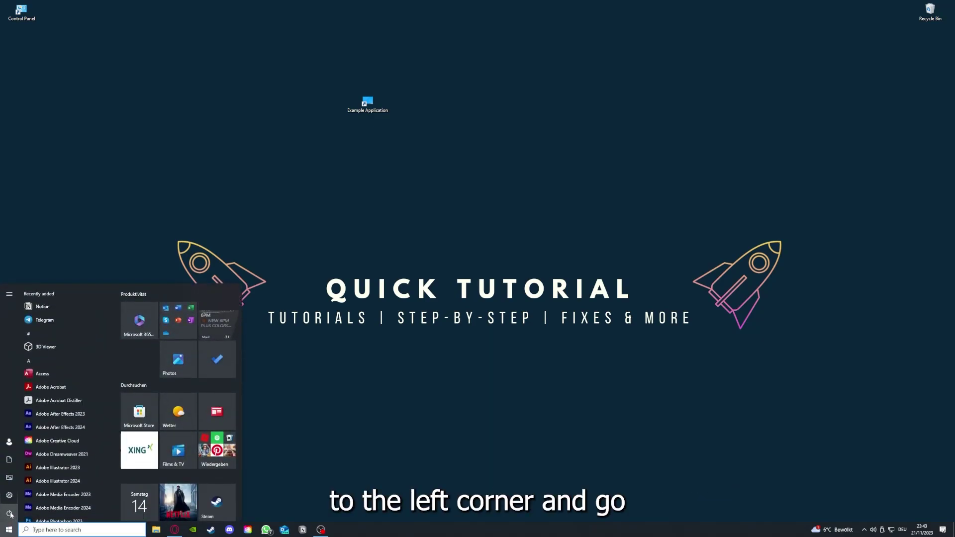
mouse_move(11, 515)
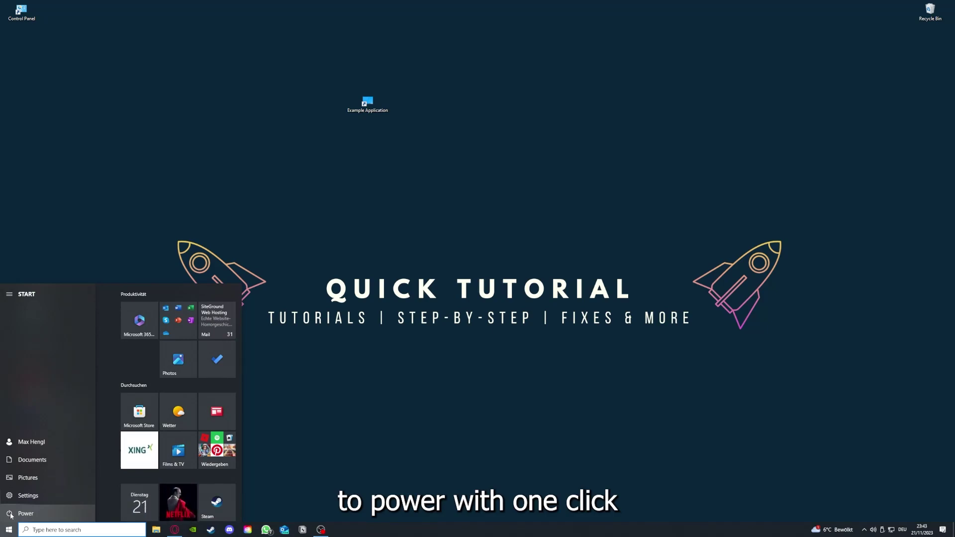
click(11, 514)
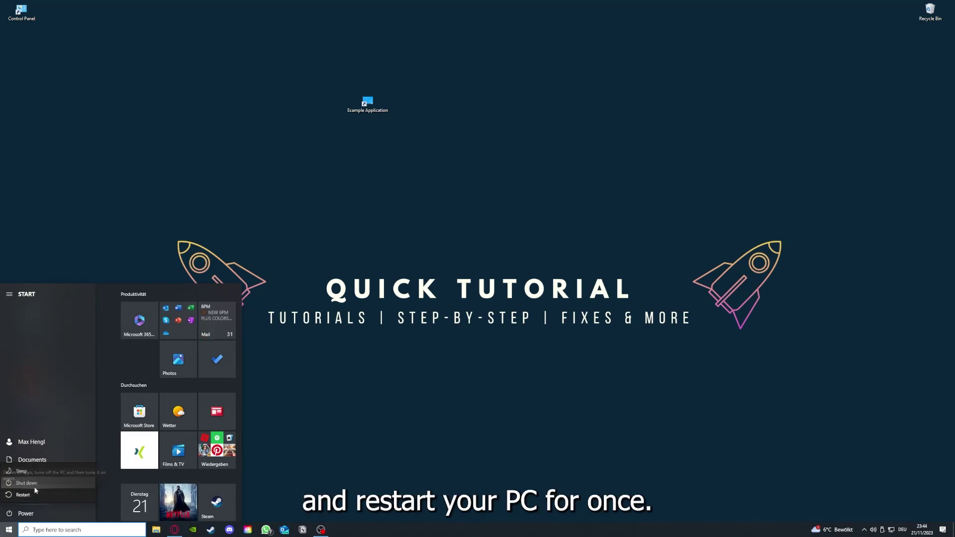
click(381, 383)
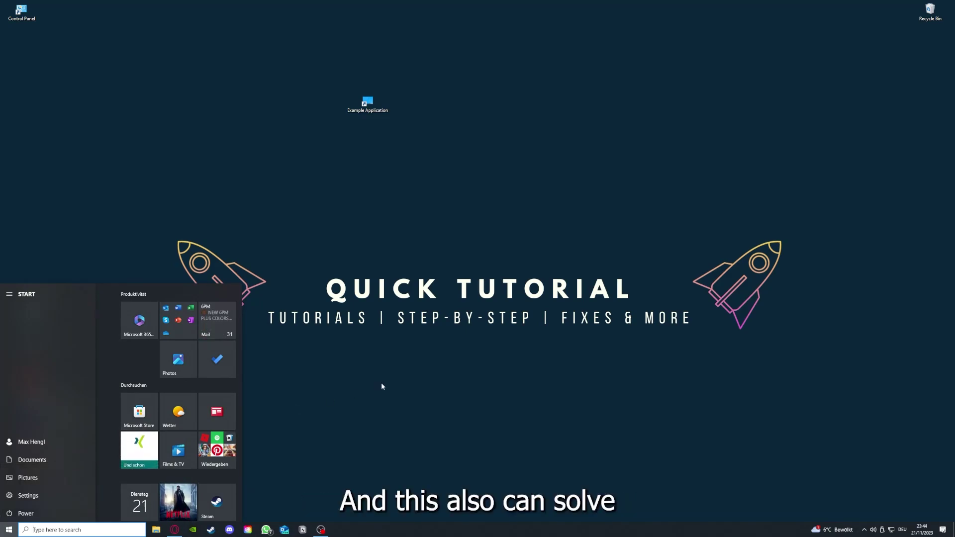
click(377, 381)
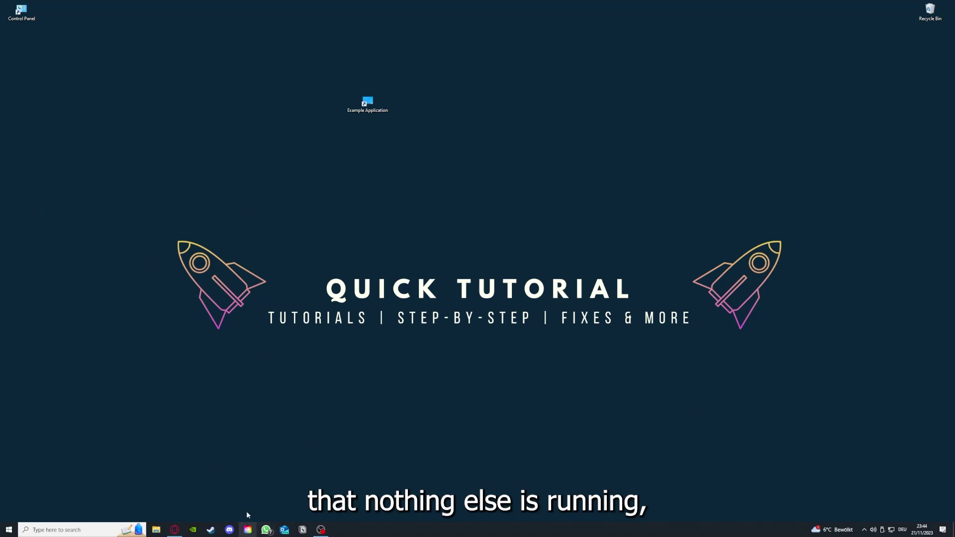
Reopen Task Manager on its Startup tab and maximize the window
right_click(372, 529)
click(398, 485)
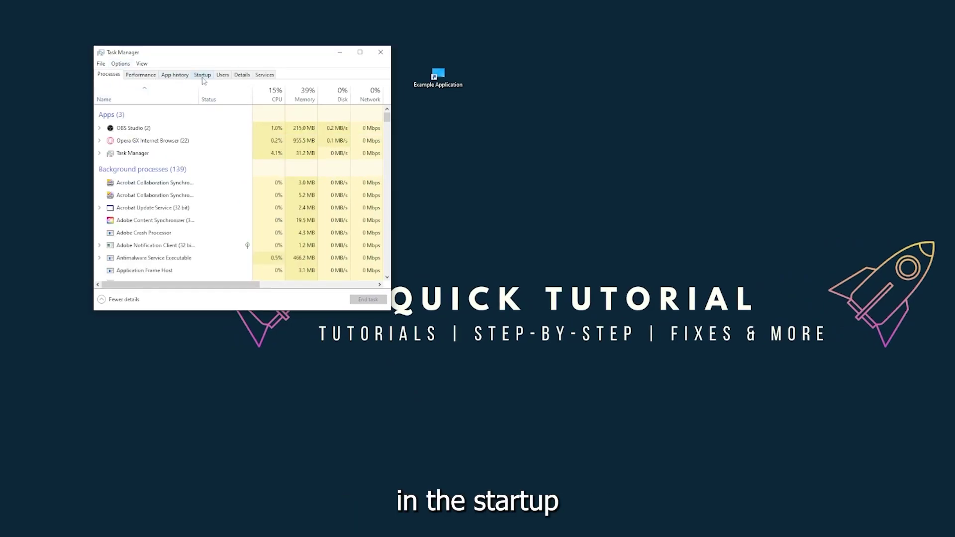
click(203, 76)
scroll(199, 214, down, 2)
scroll(199, 213, up, 2)
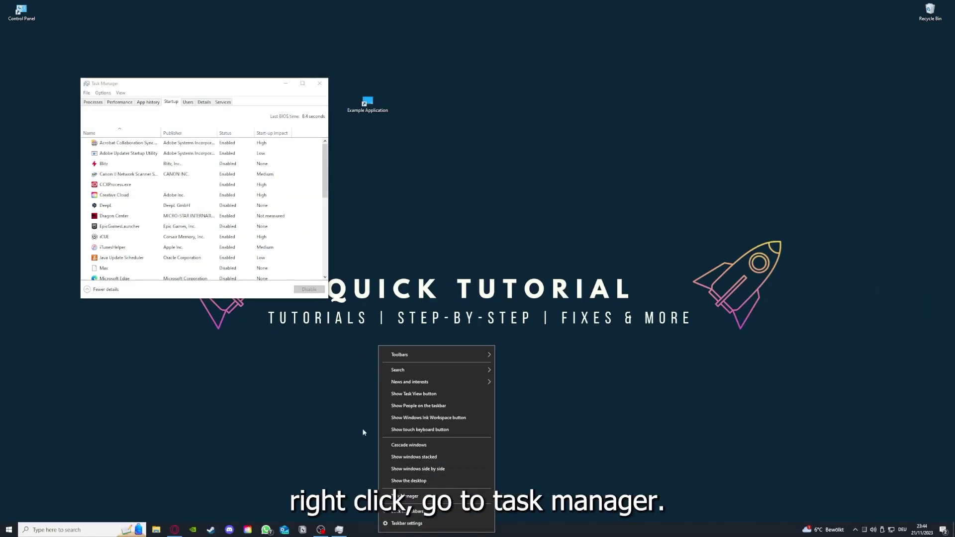
click(408, 496)
click(302, 83)
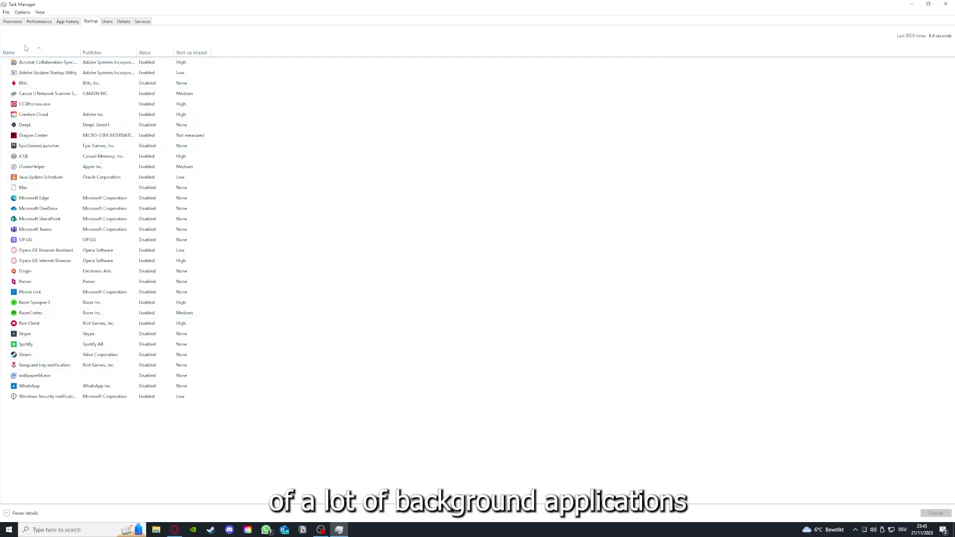
Go through the Acrobat, CCXProcess.exe, OneDrive, SharePoint, Phone Link and iTunesHelper startup entries
right_click(155, 64)
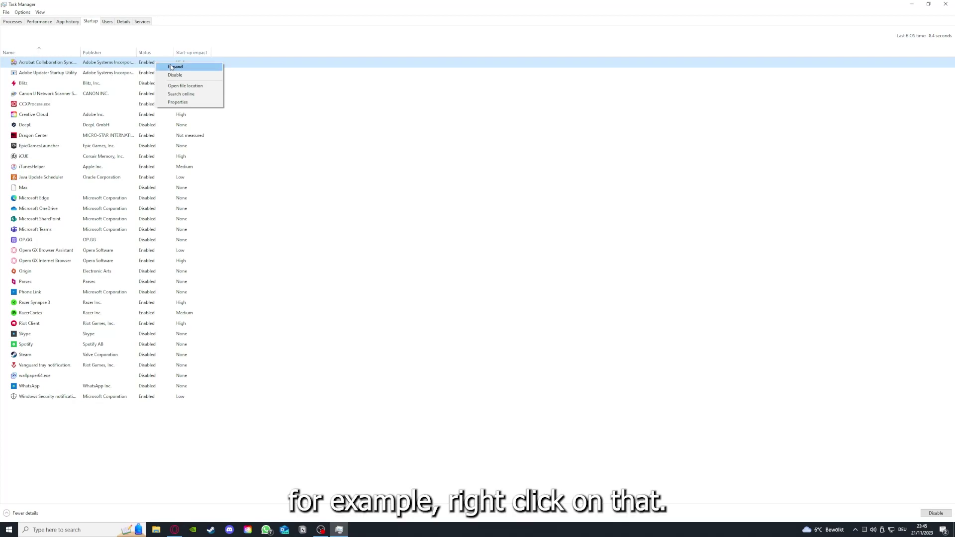
click(332, 103)
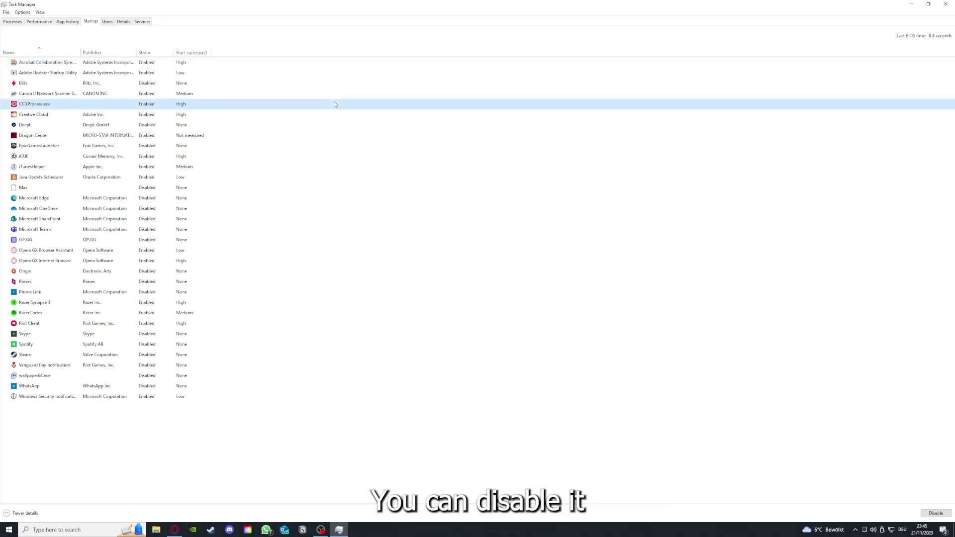
click(502, 209)
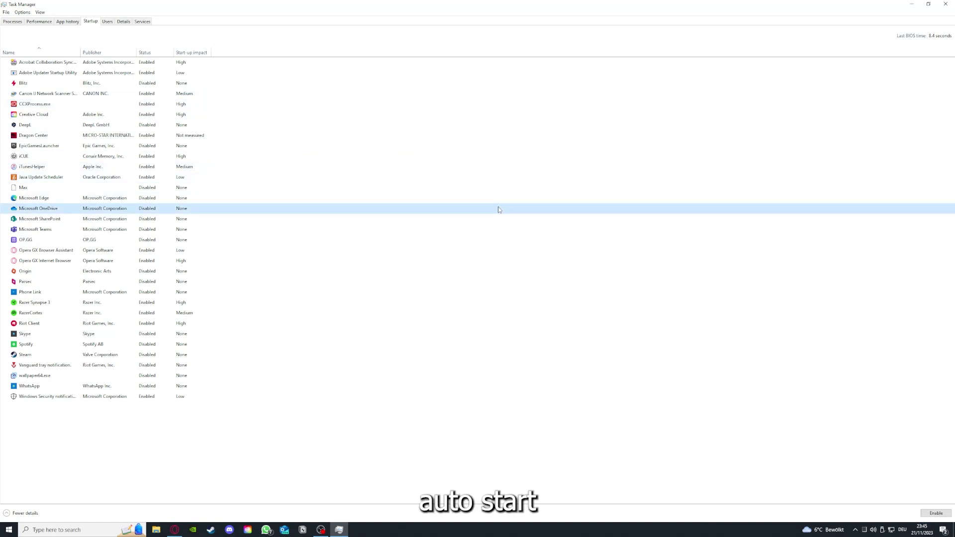
click(59, 63)
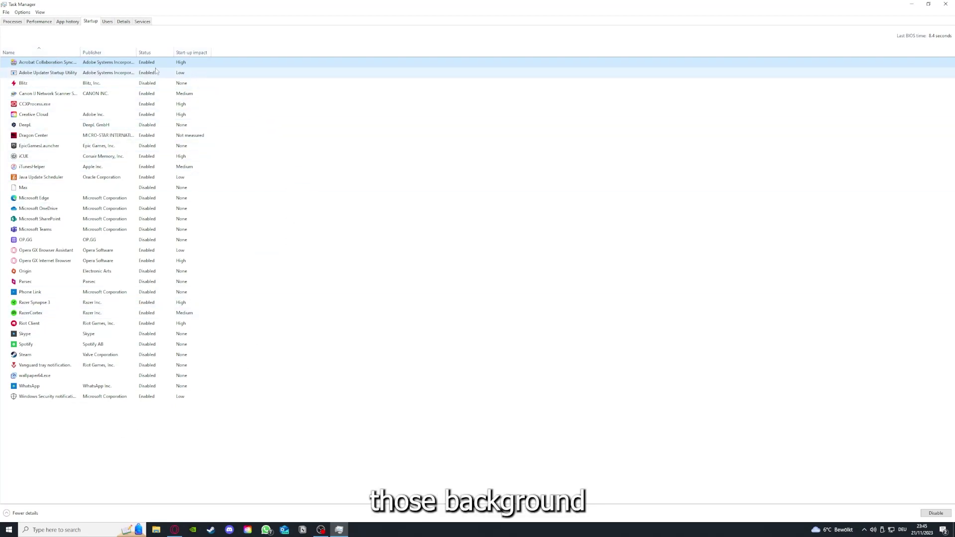
right_click(234, 218)
click(266, 293)
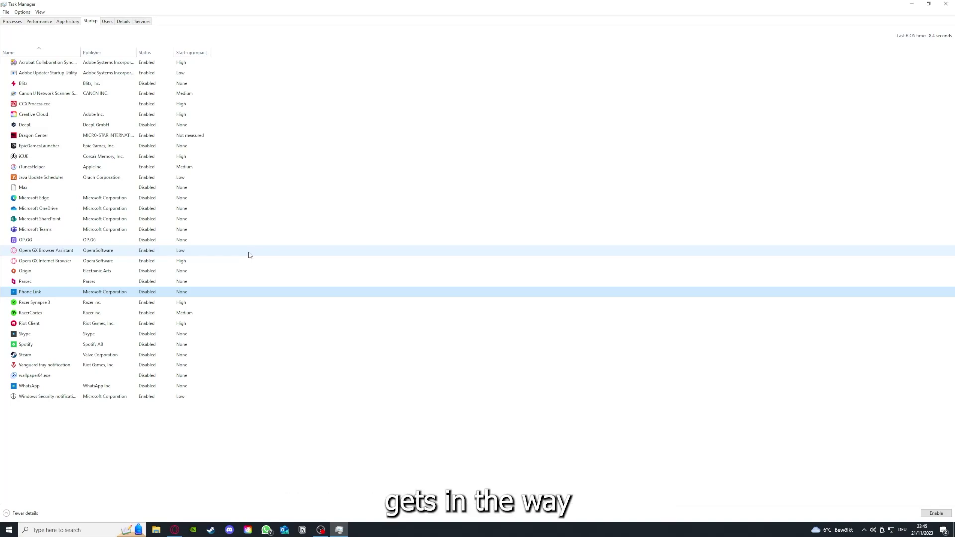
click(209, 172)
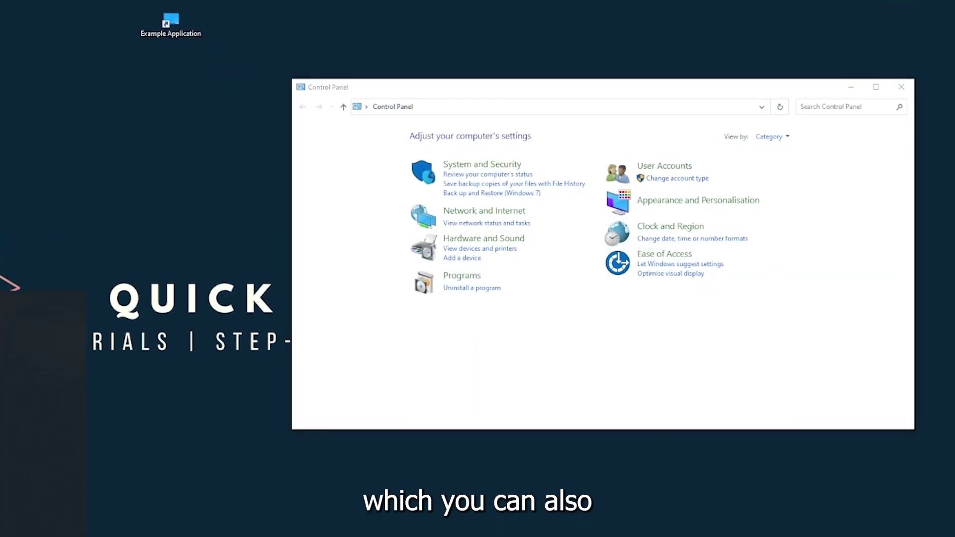
Go to Programs > Programs and Features and scroll the installed list to Overwolf
key(super)
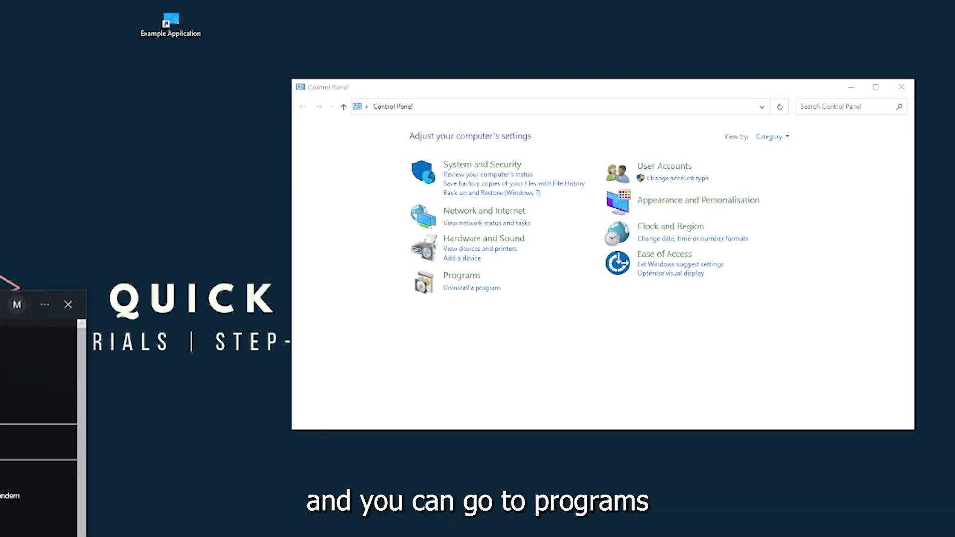
key(Escape)
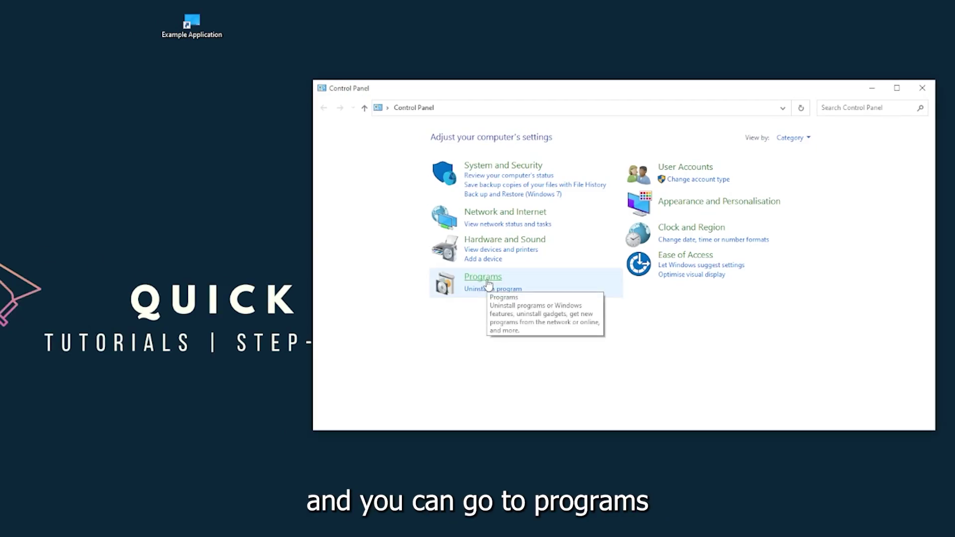
click(487, 284)
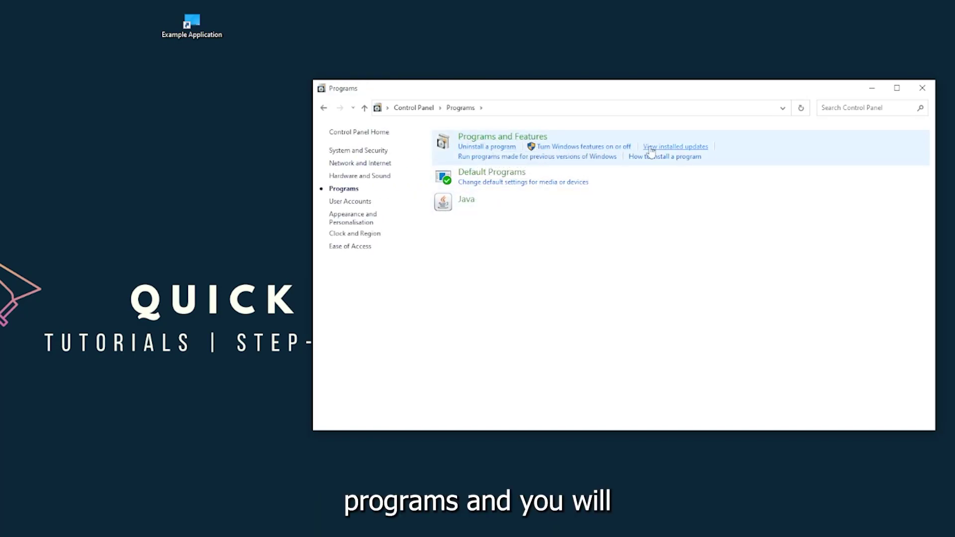
click(515, 142)
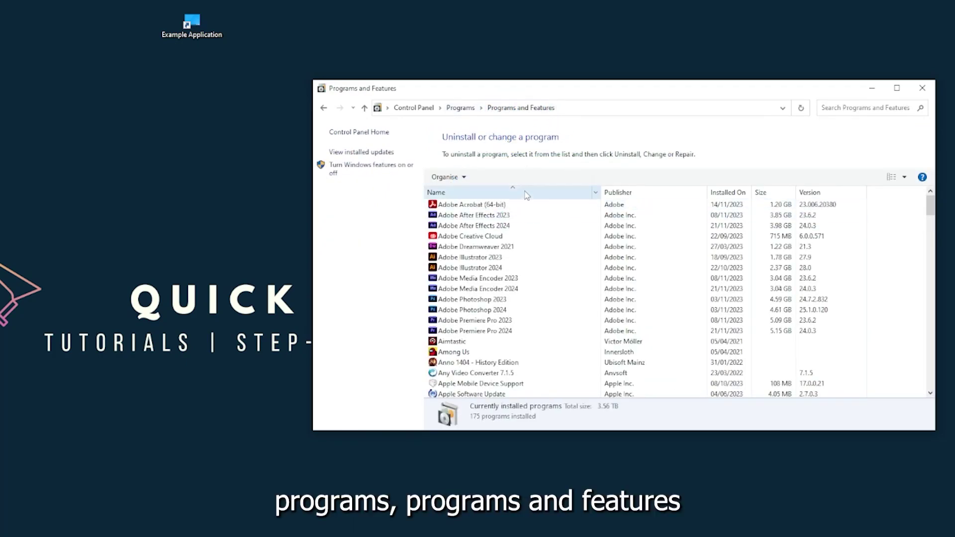
scroll(505, 280, down, 20)
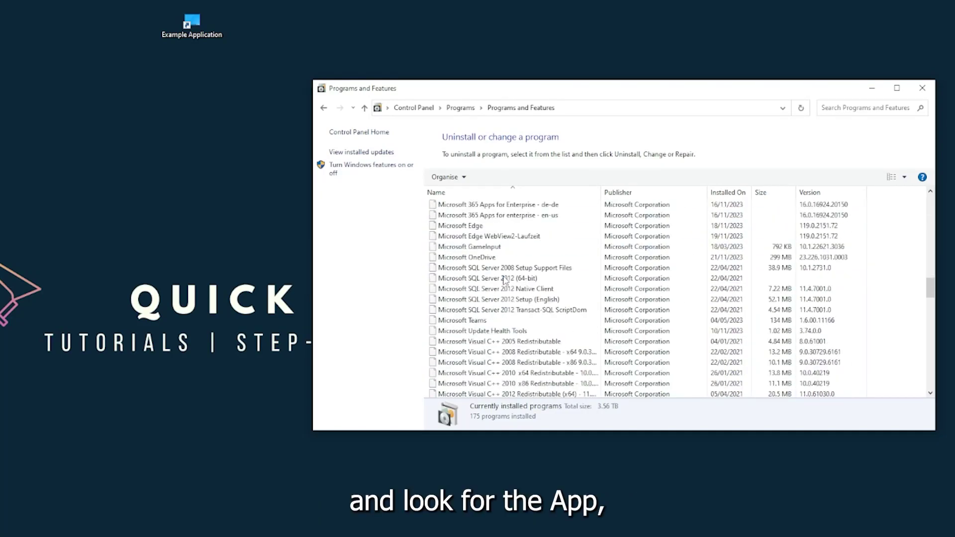
scroll(505, 280, down, 20)
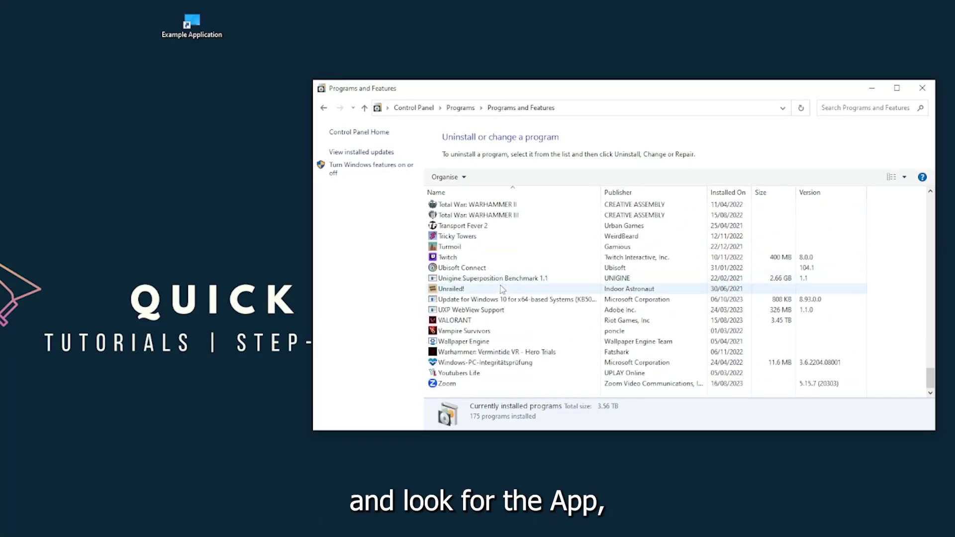
scroll(480, 329, up, 15)
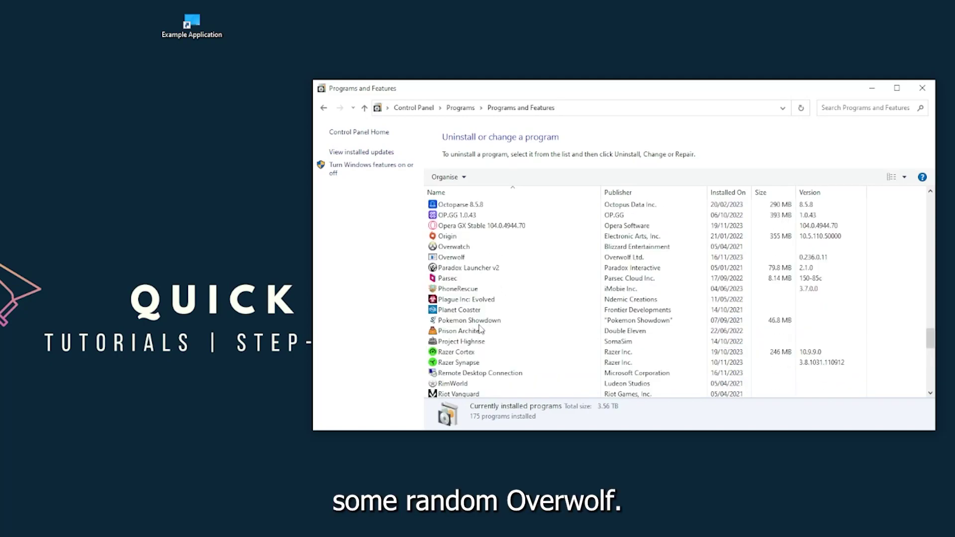
scroll(462, 328, up, 2)
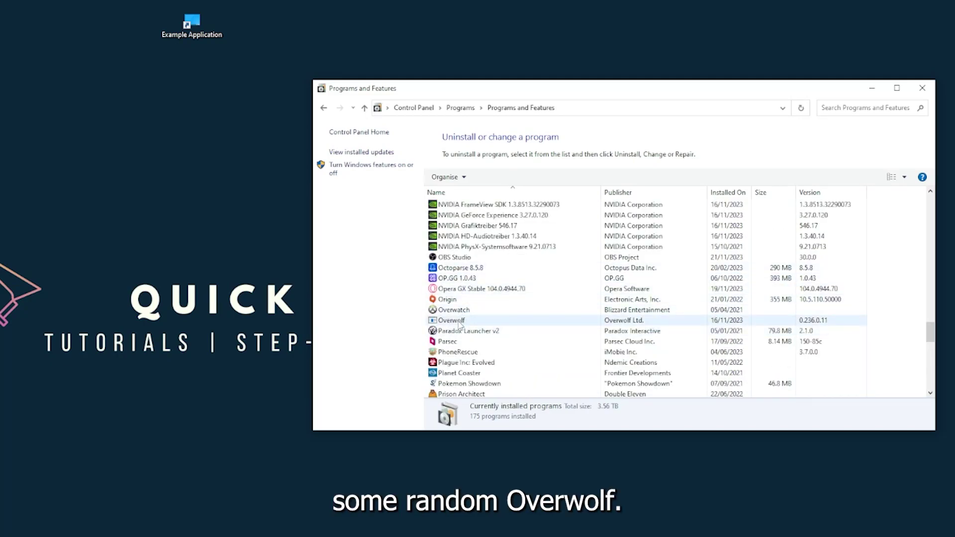
Uninstall Overwolf and, after the error, agree to remove its entry from the list
click(460, 324)
right_click(458, 322)
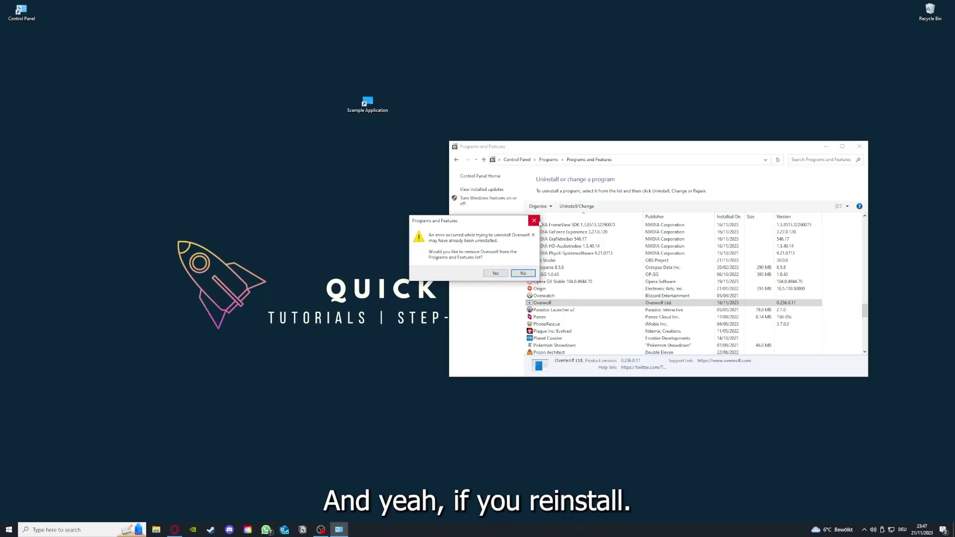
click(534, 220)
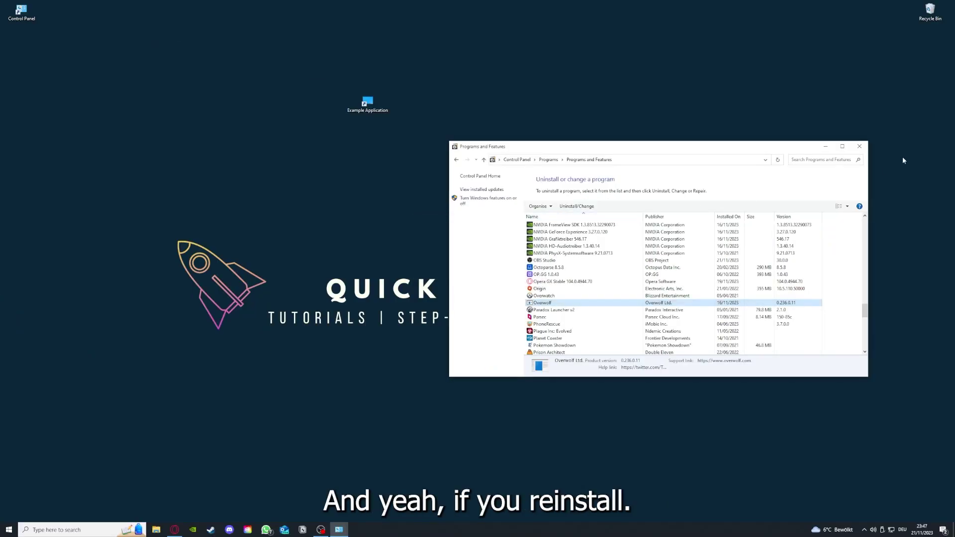
Close the Programs and Features window
click(859, 147)
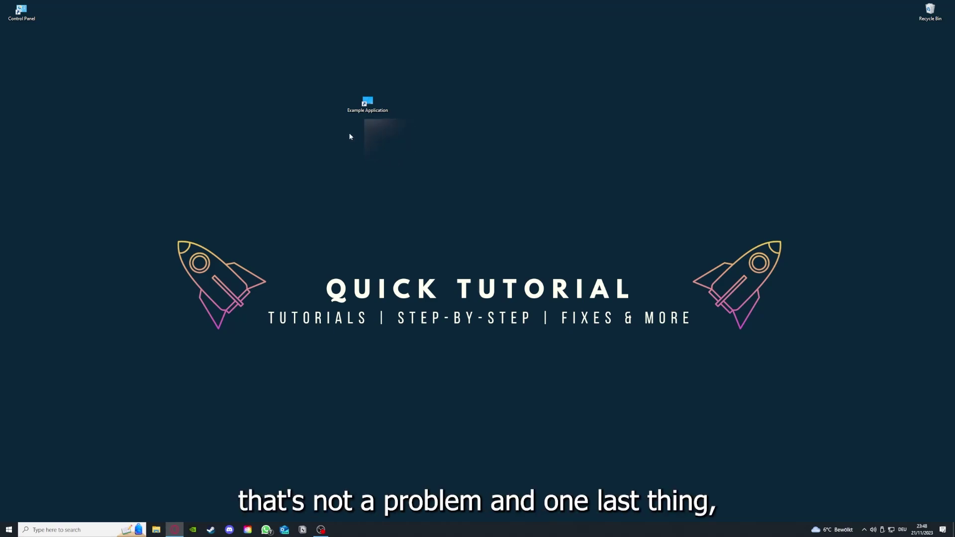
View the Example Application shortcut's Security, Details and Previous Versions tabs, ending on Shortcut
right_click(361, 99)
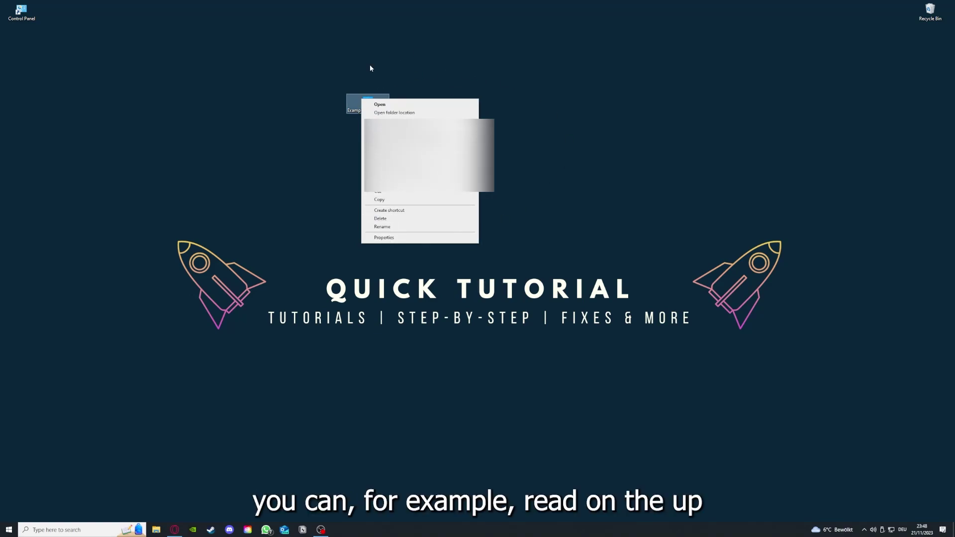
click(384, 237)
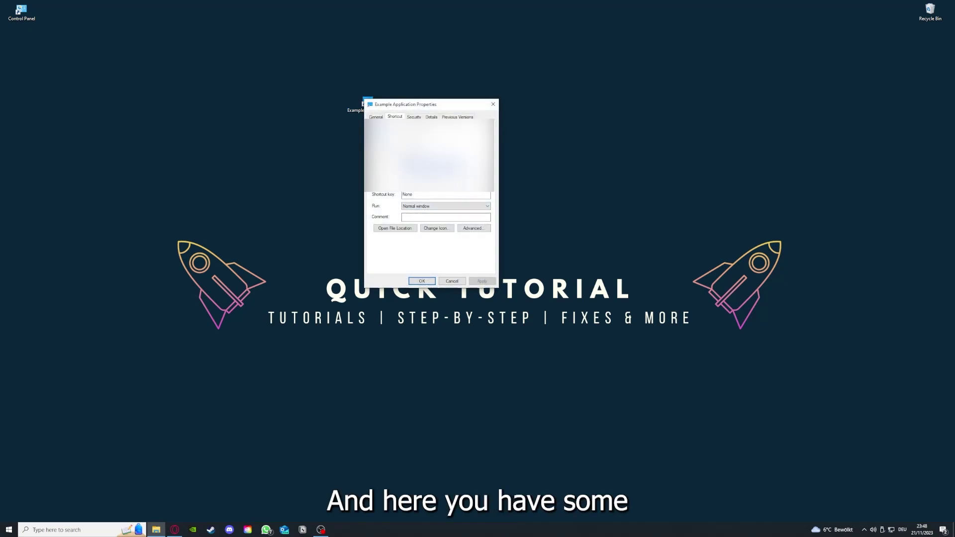
click(414, 117)
key(ctrl+Tab)
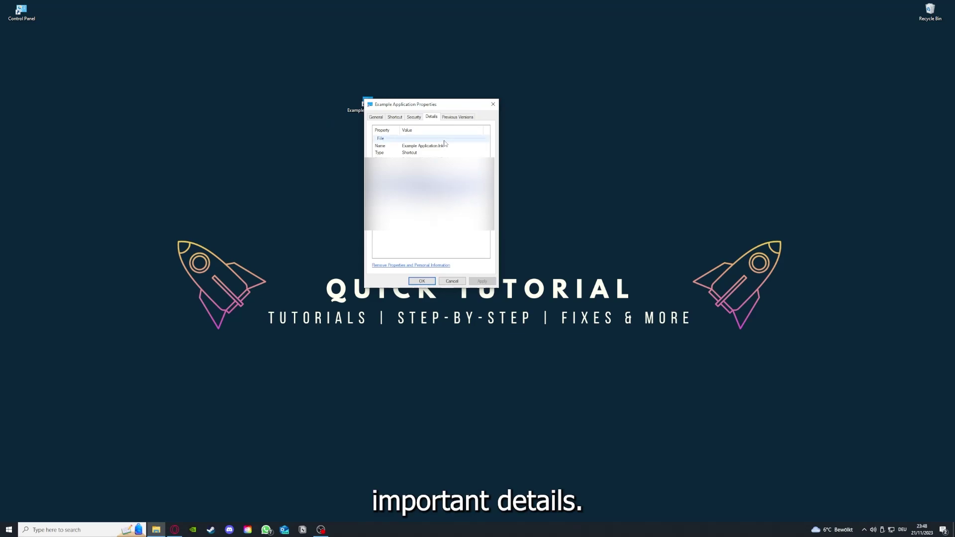
drag(433, 105, 504, 137)
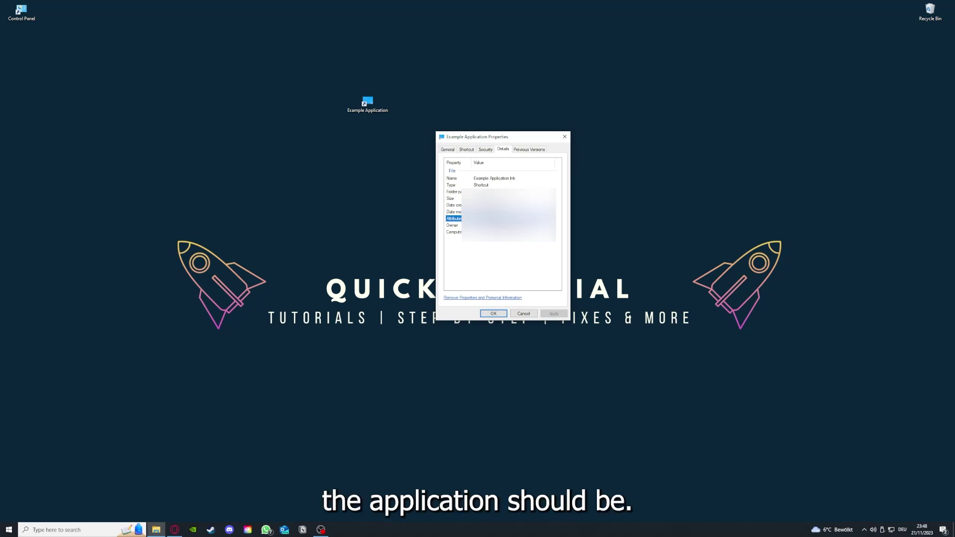
click(534, 151)
click(466, 150)
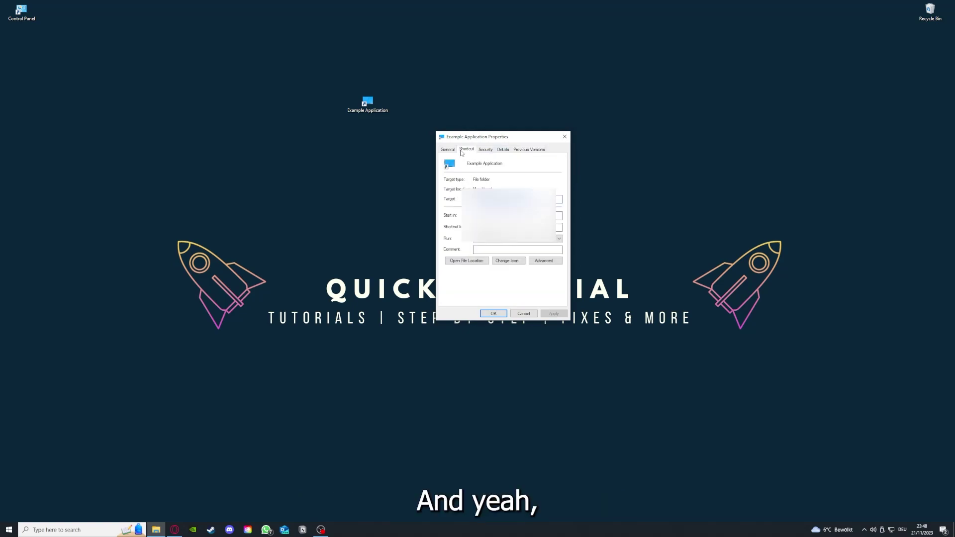
Open the shortcut's file location in This PC, move that window, then minimize it
click(458, 261)
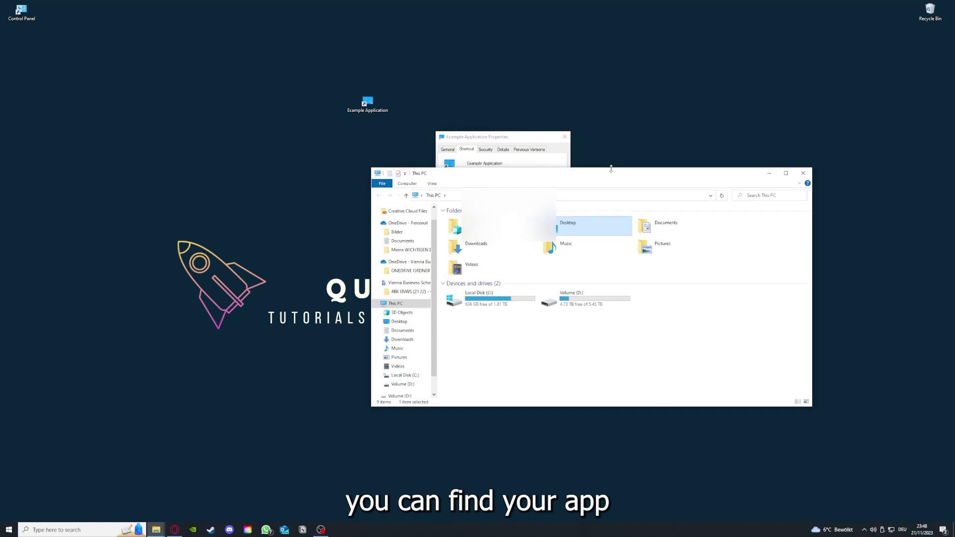
drag(612, 173, 505, 275)
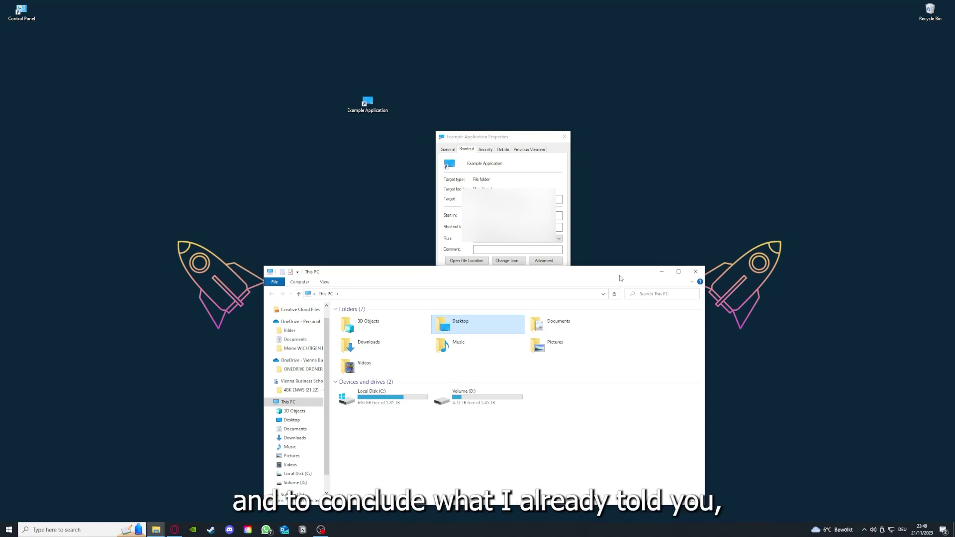
click(661, 271)
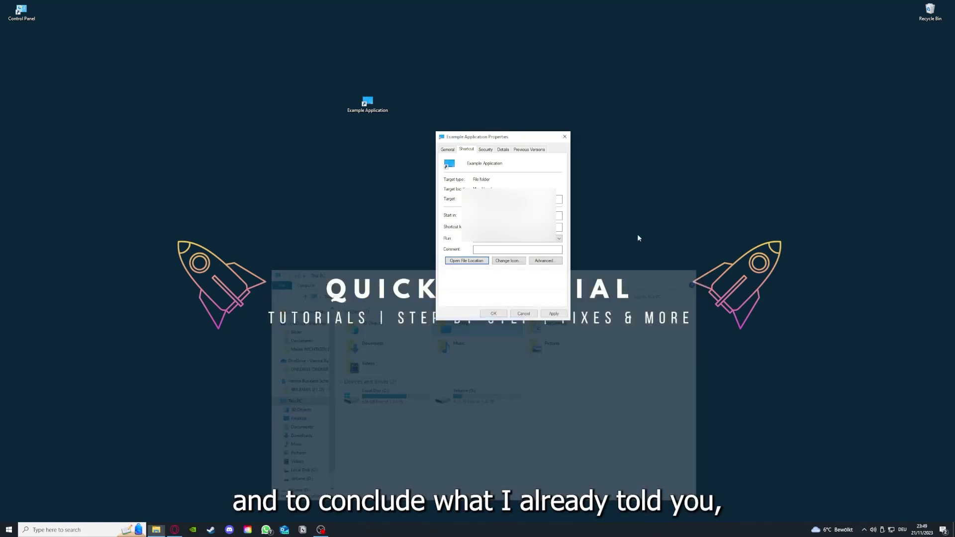
key(Escape)
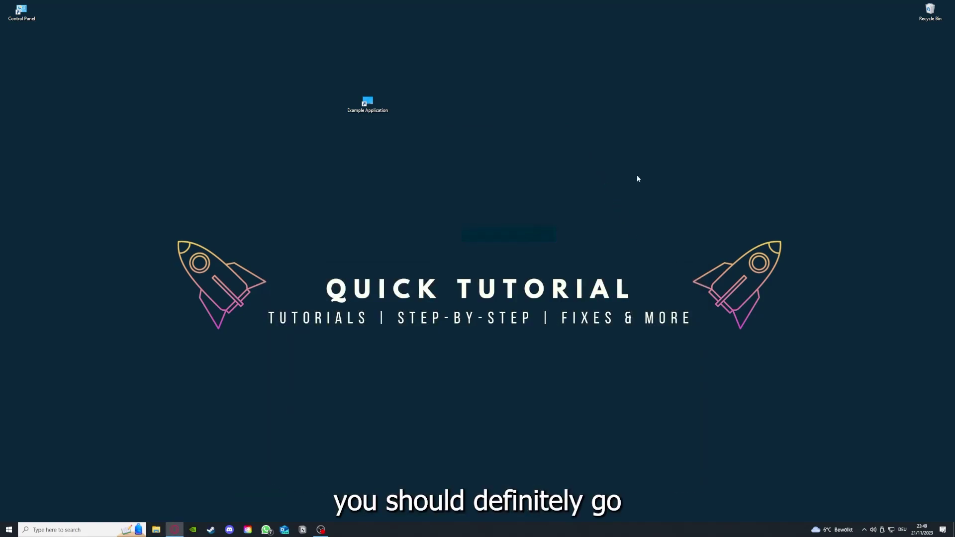